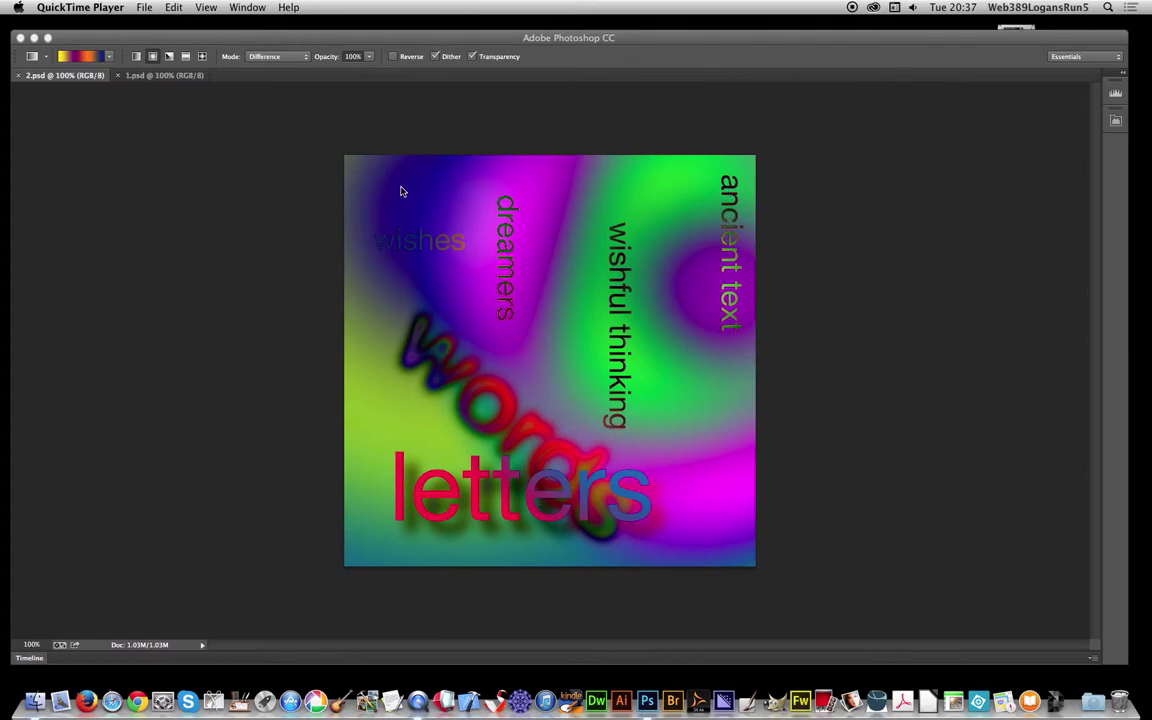
- Activate Photoshop and bring the 1.psd gradient-and-text document to the front
left_click(128, 75)
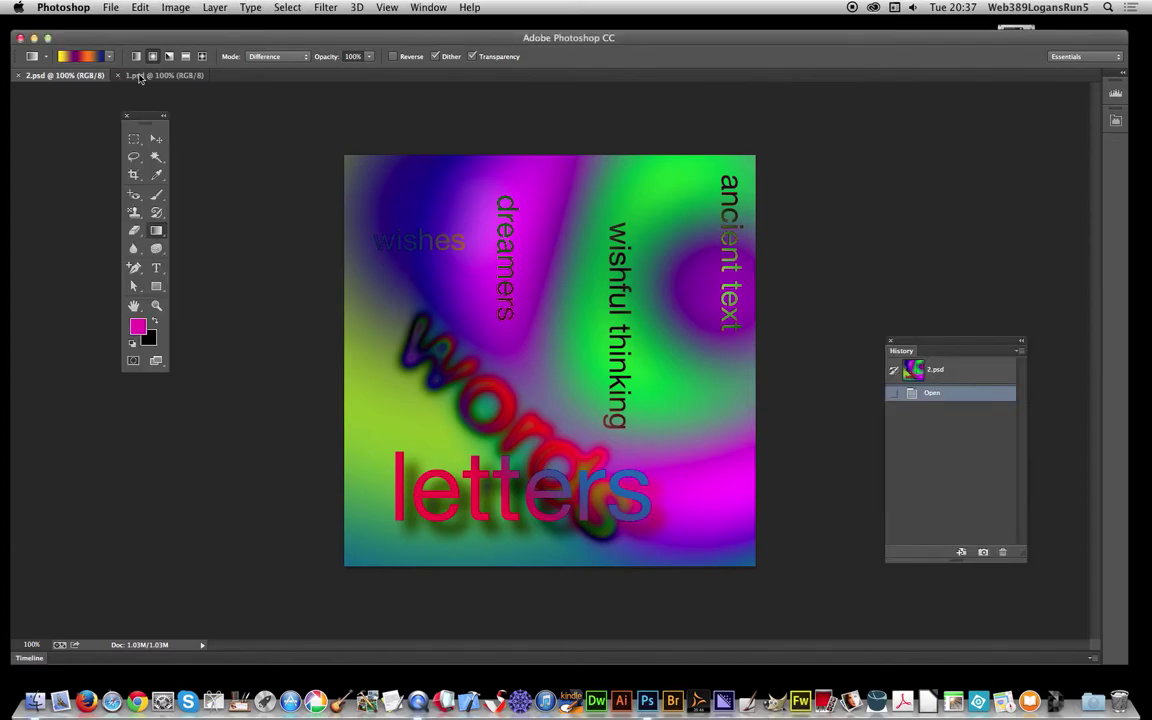
left_click(160, 77)
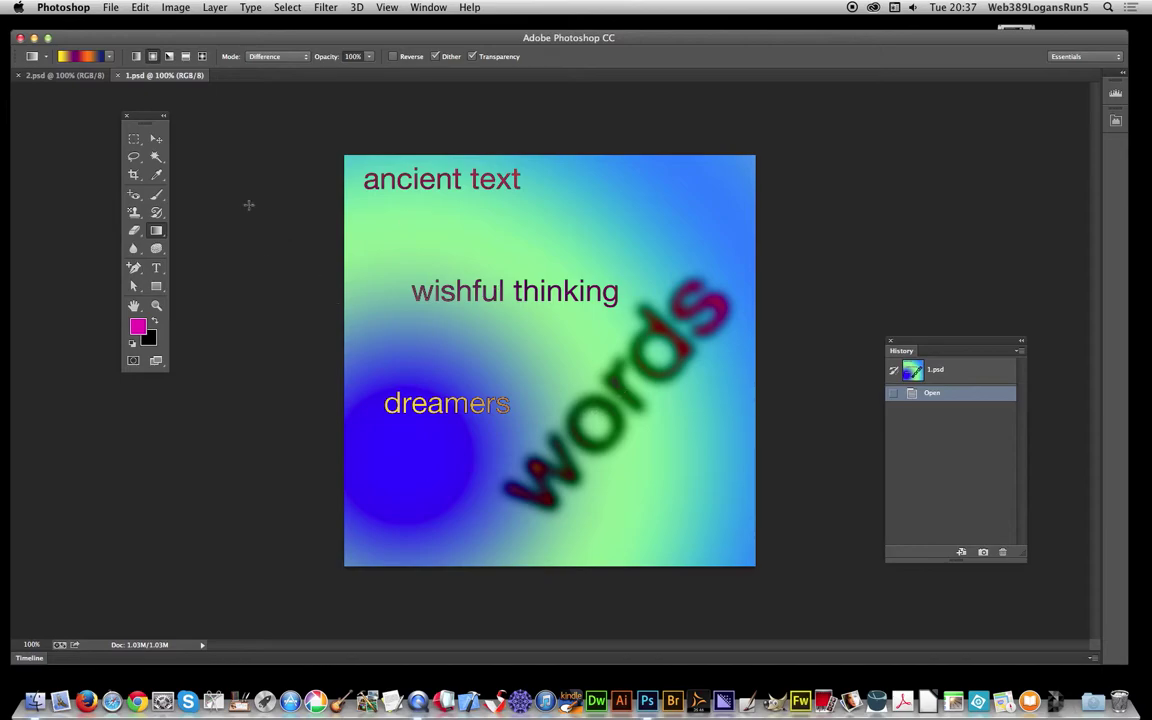
- Merge the open files 2.psd and 1.psd with Merge to HDR Pro
left_click(116, 12)
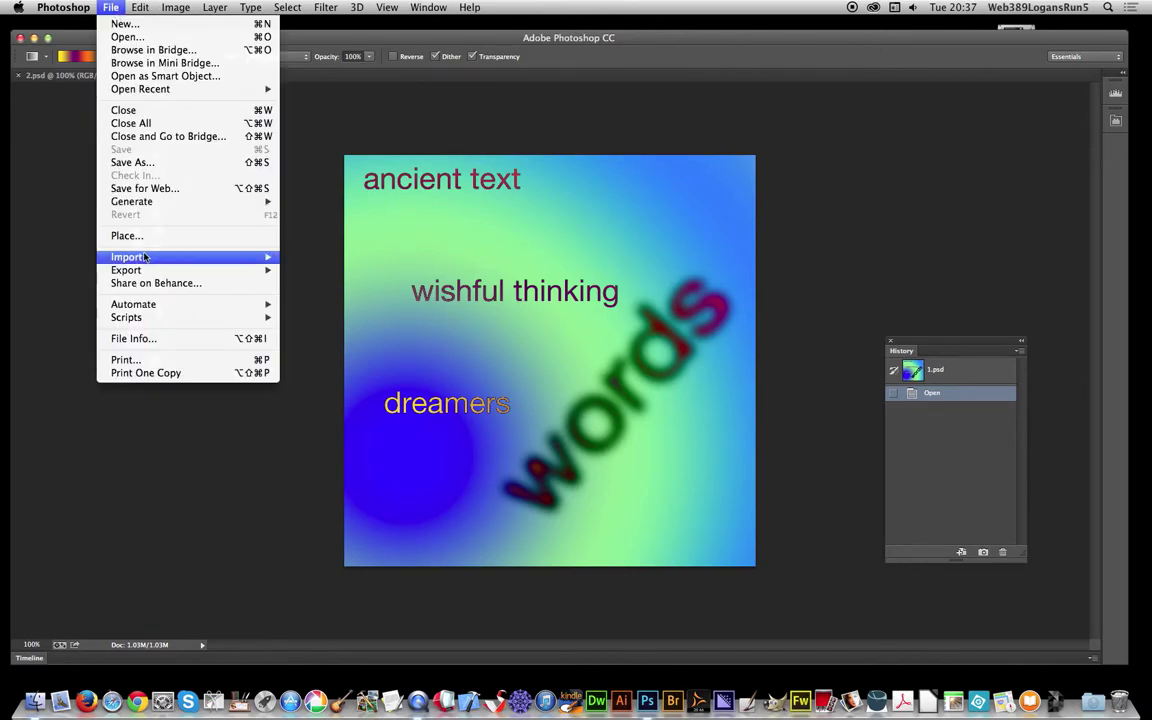
mouse_move(148, 302)
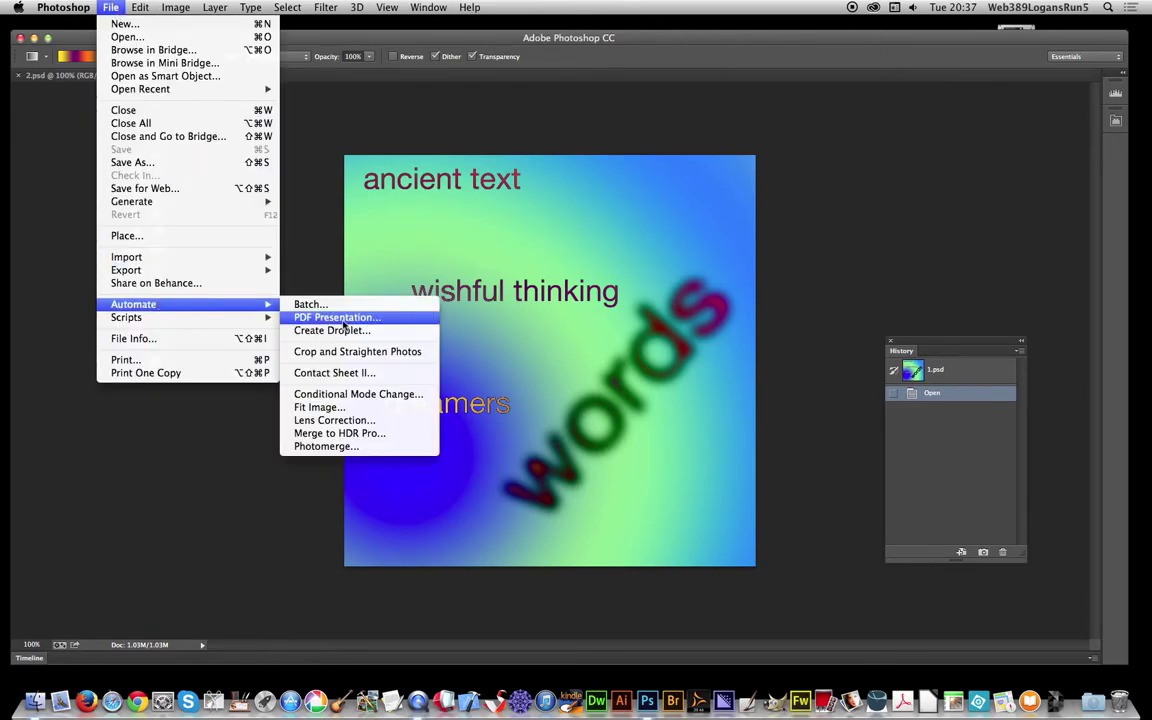
left_click(378, 434)
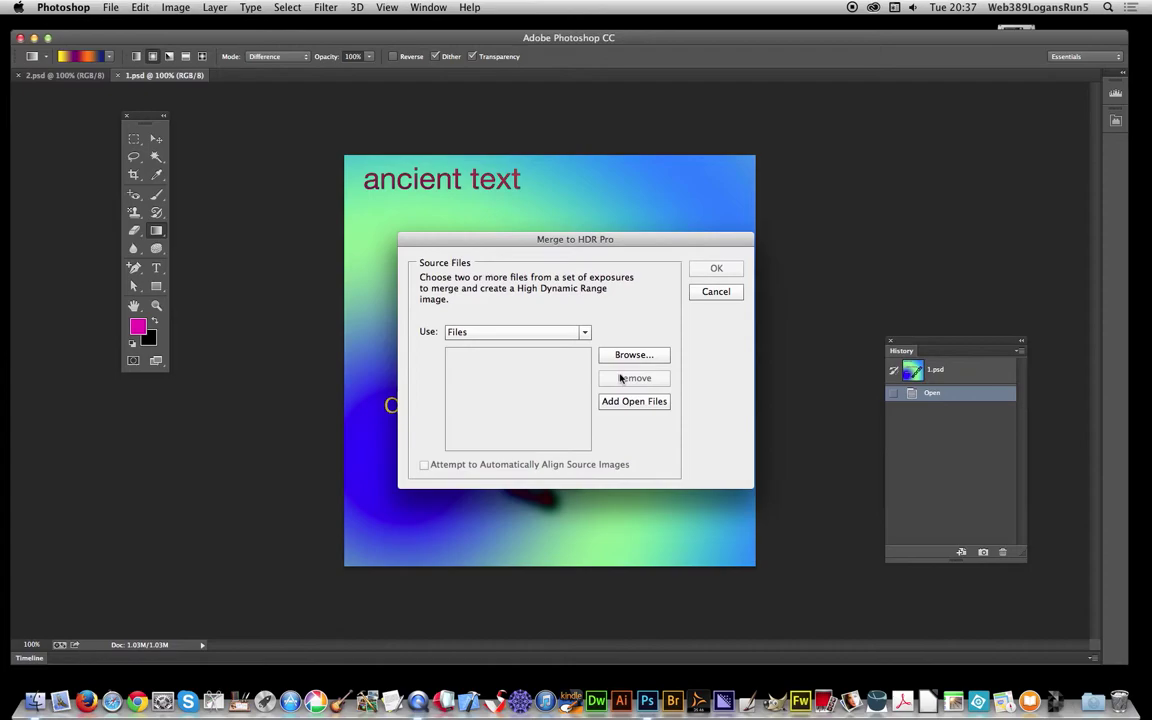
left_click(636, 401)
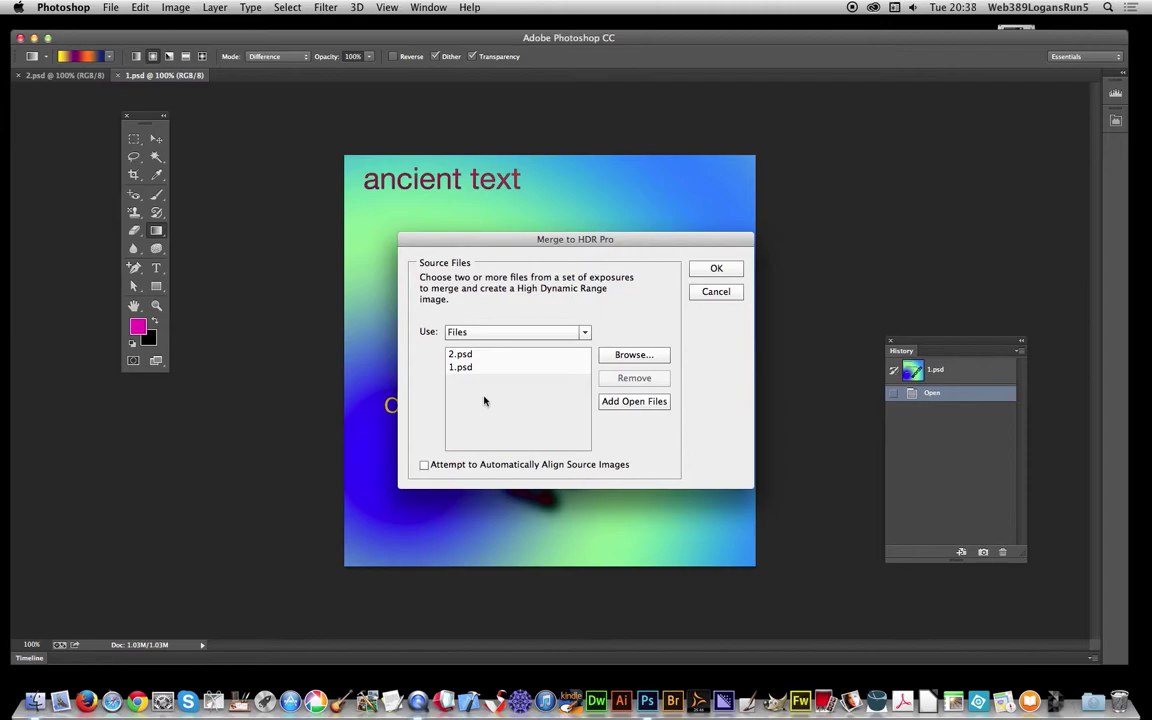
left_click(716, 267)
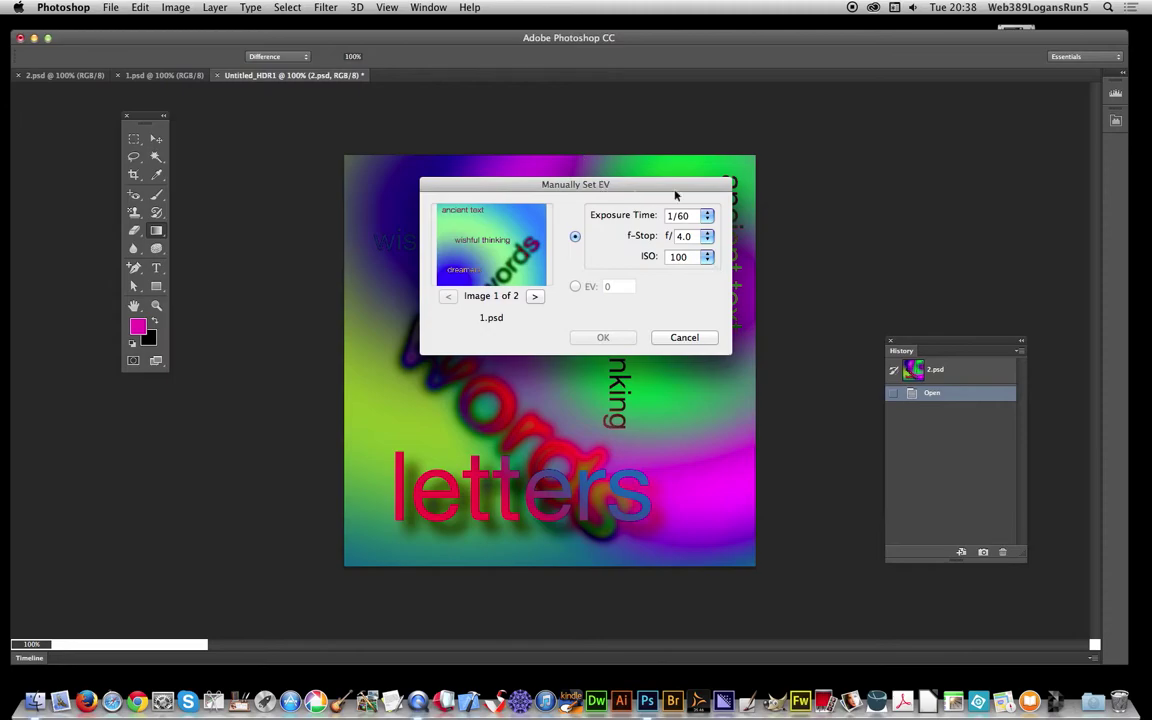
- Review the exposure values of 2.psd and 1.psd and accept the defaults
left_click(534, 298)
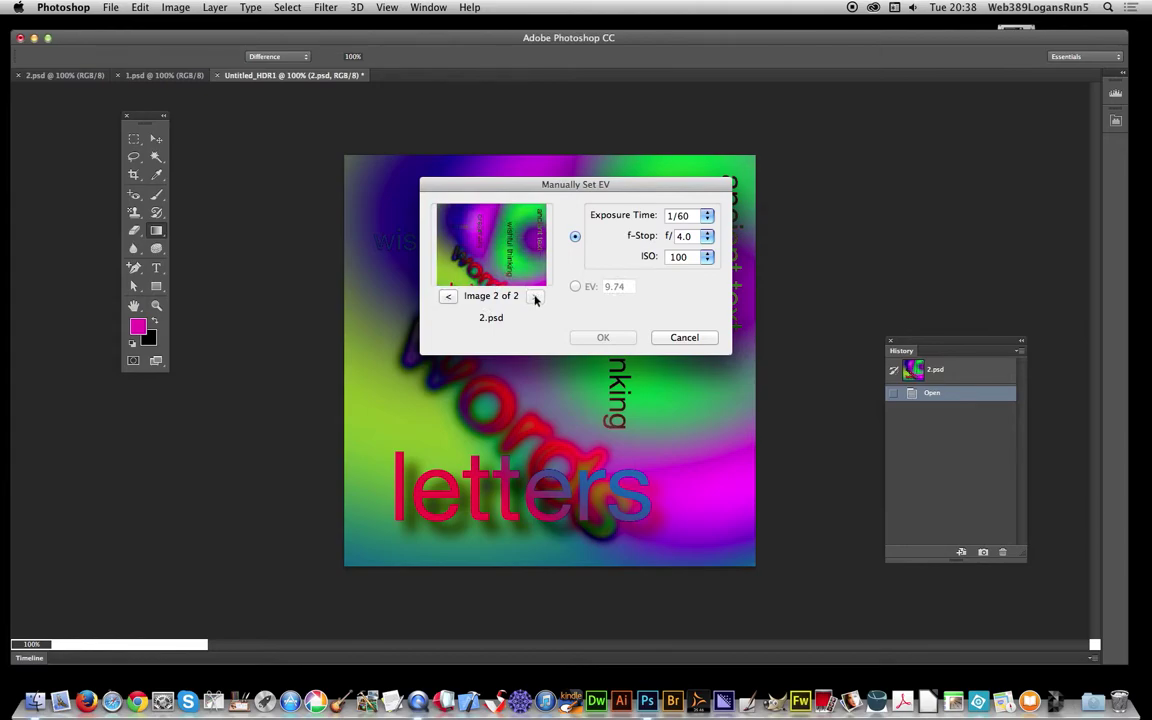
left_click(447, 296)
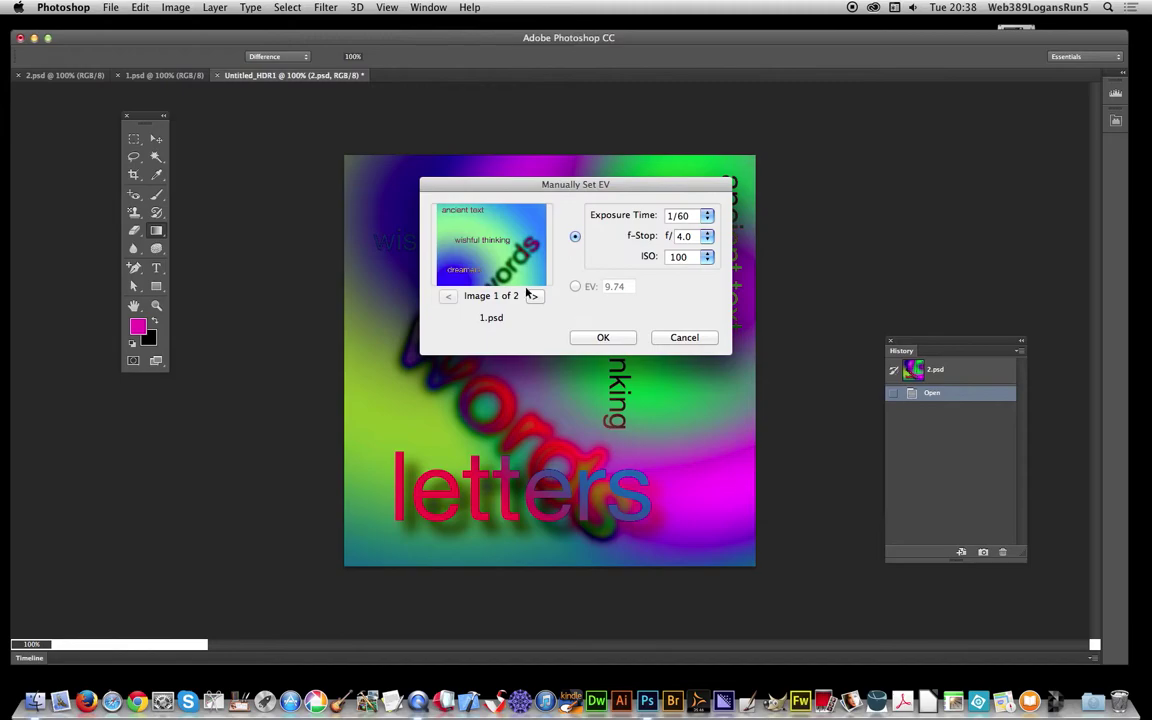
left_click(603, 338)
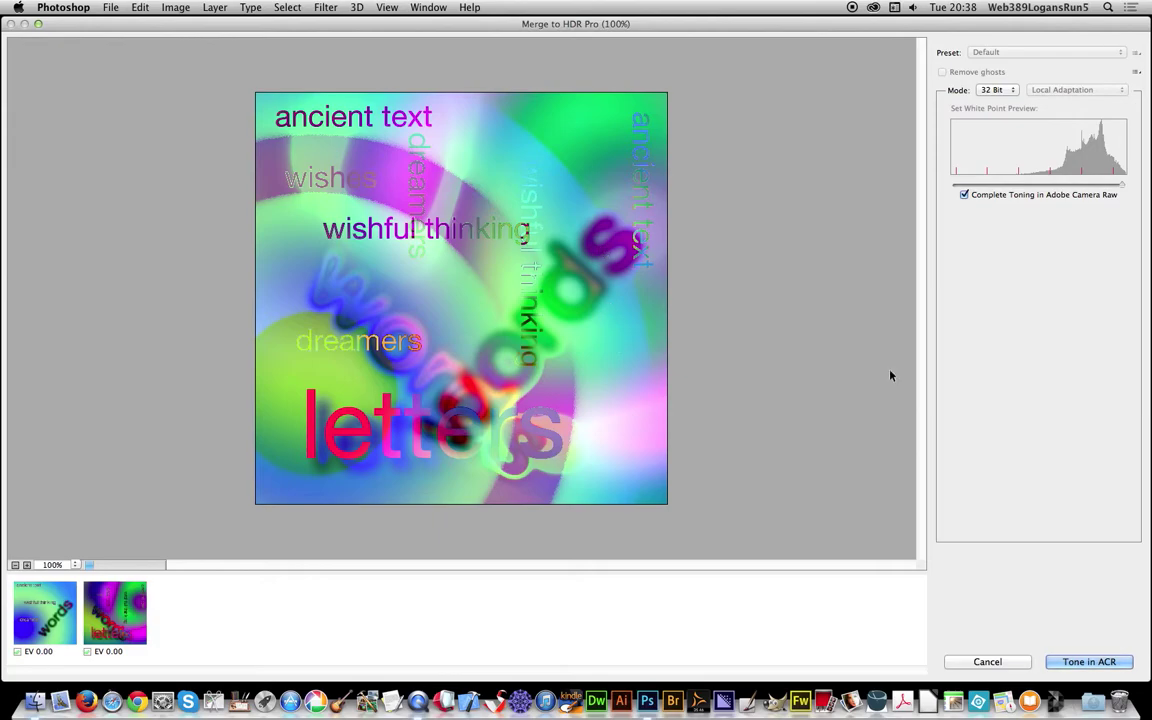
left_click(994, 90)
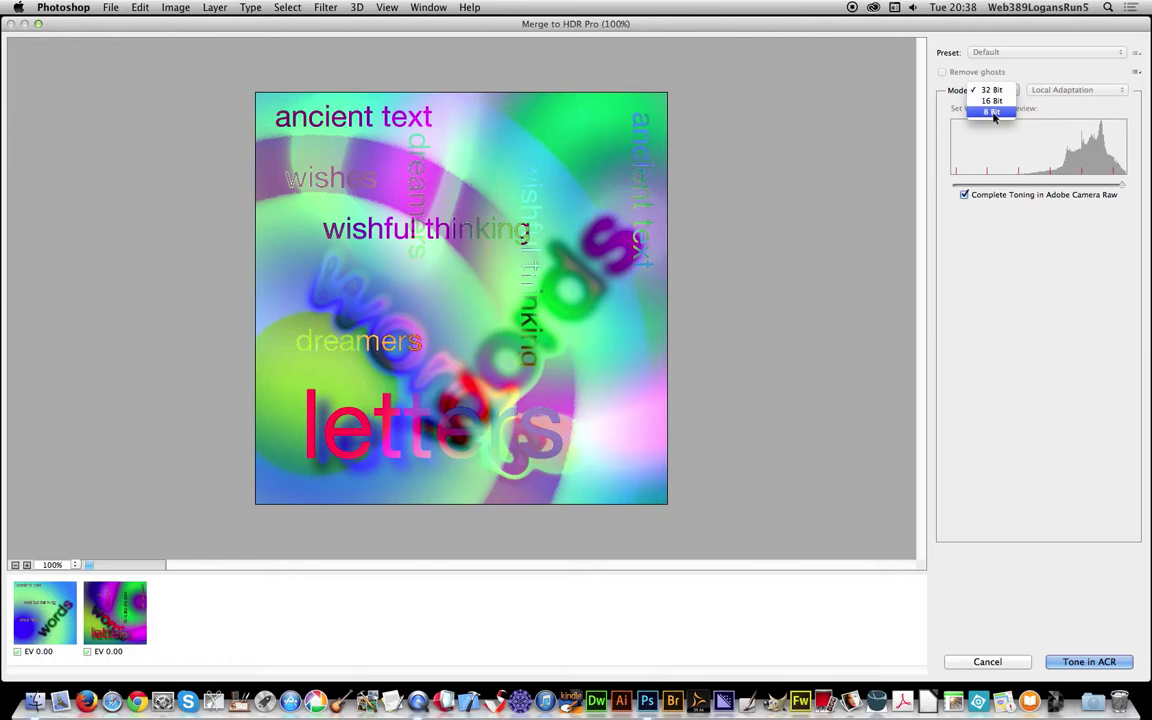
left_click(730, 157)
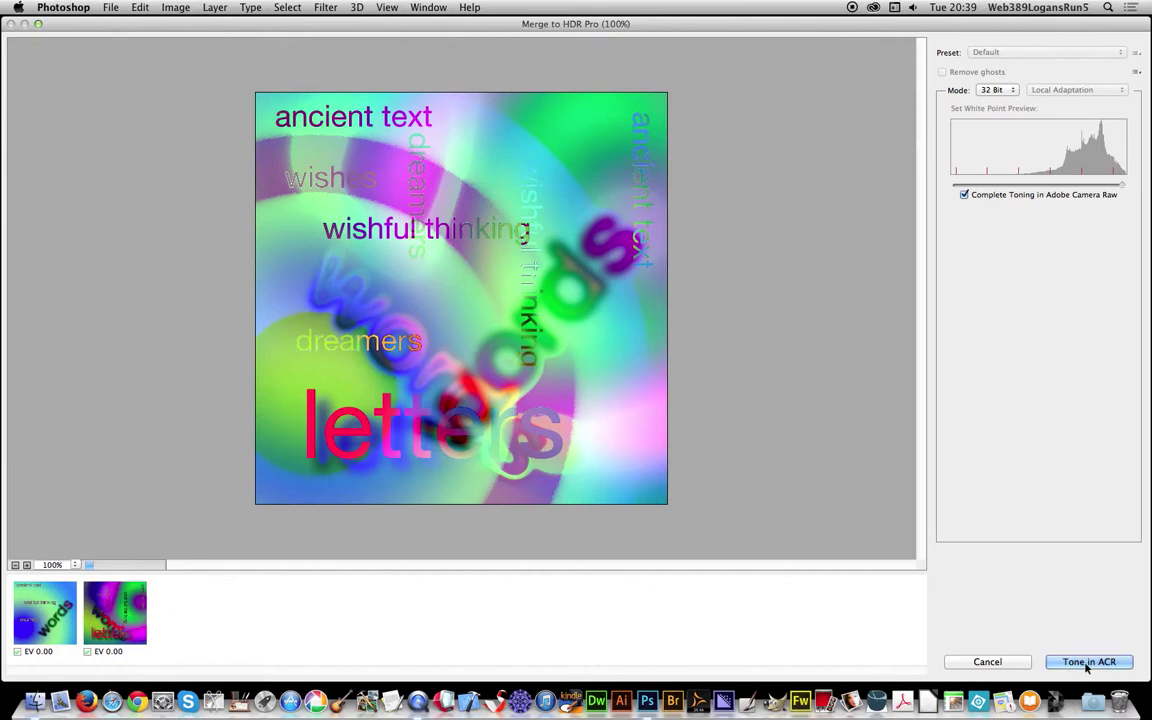
- Open the merged HDR in Camera Raw and draw a graduated filter over the lower-right corner
left_click(1087, 668)
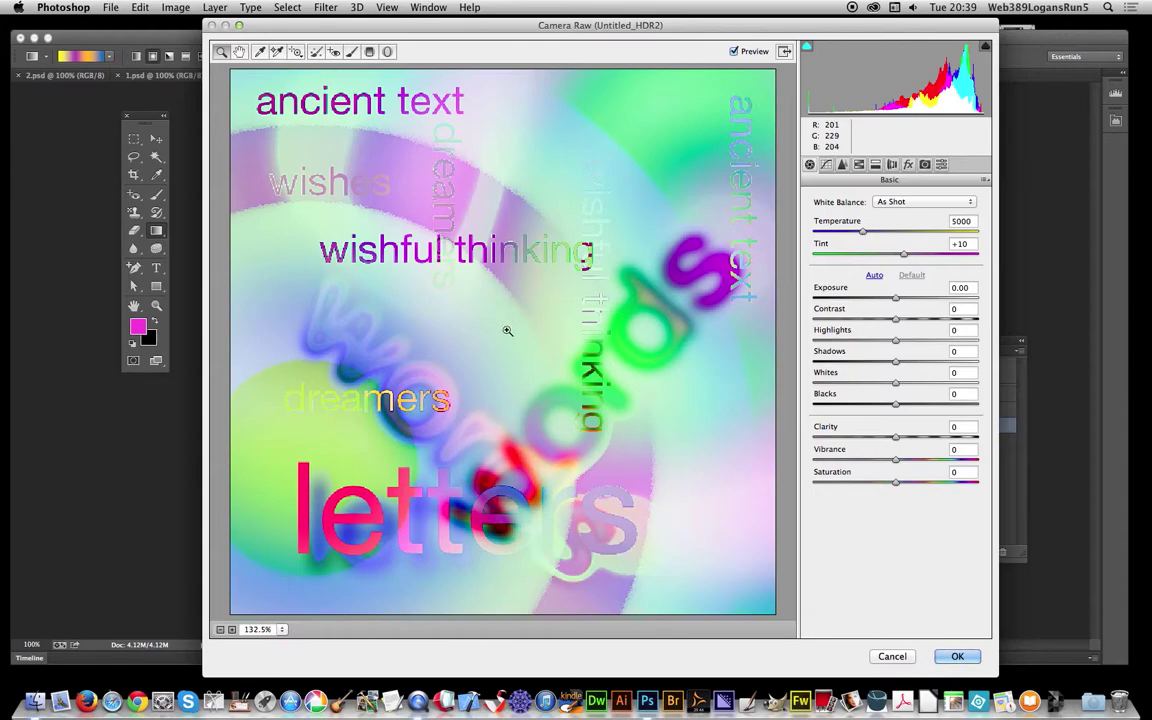
left_click(370, 52)
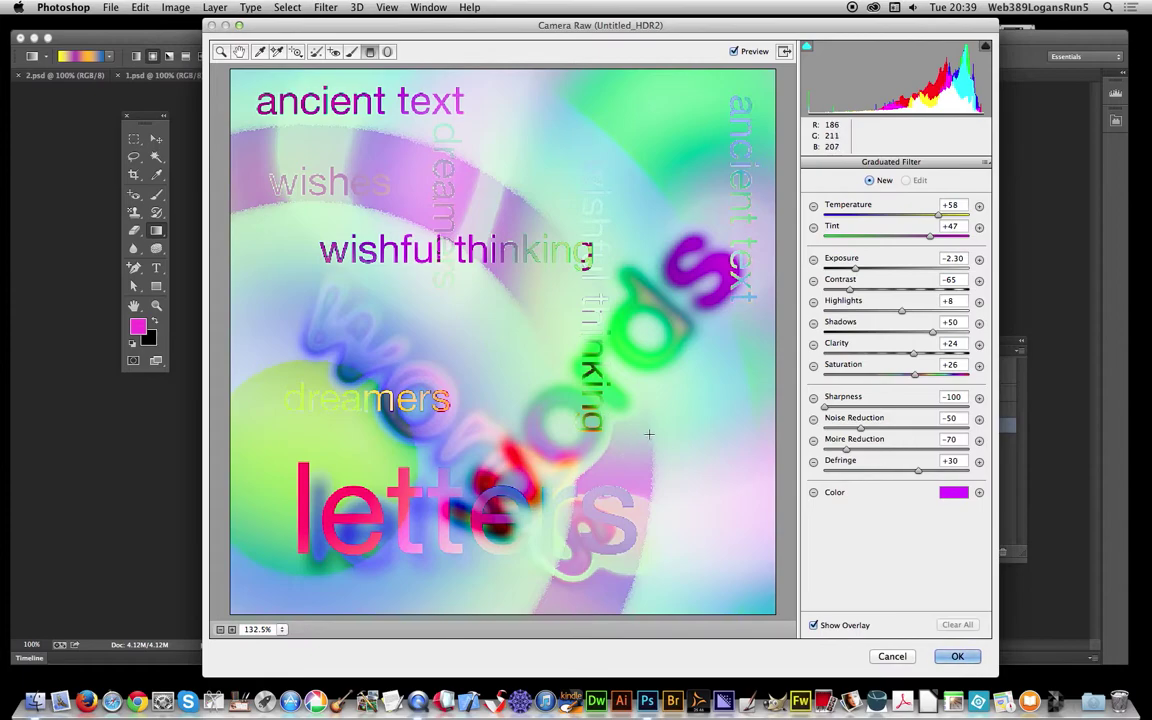
left_click_drag(661, 434, 462, 298)
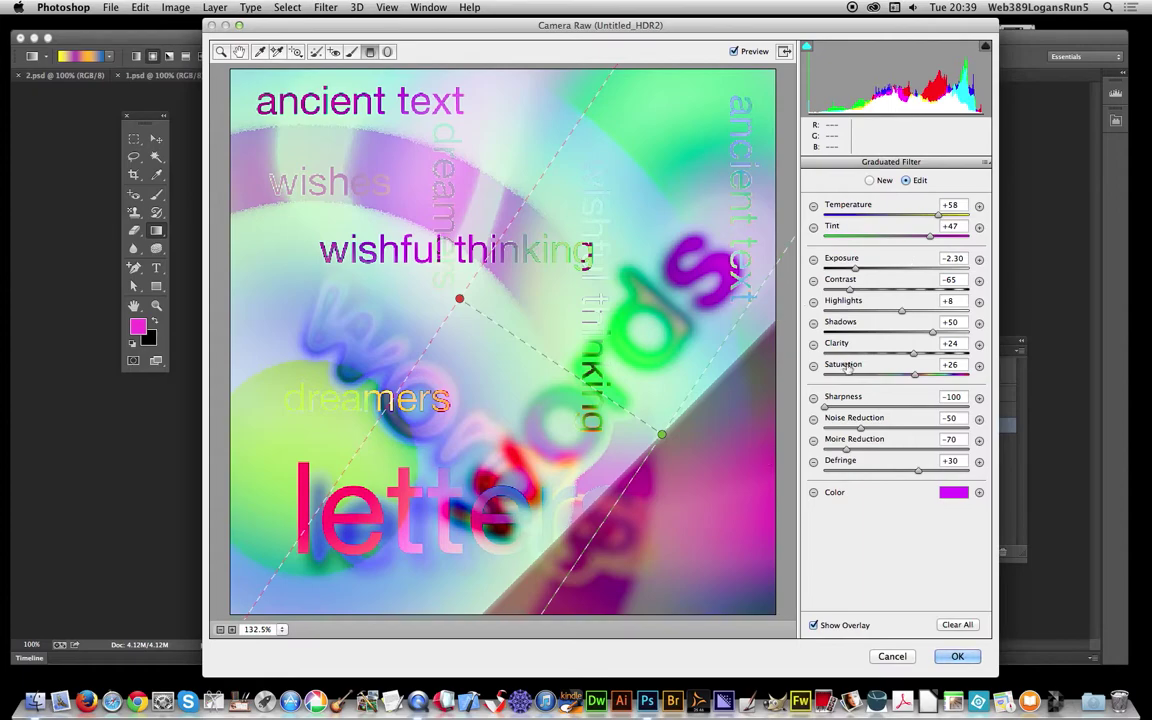
- Set the graduated filter to Exposure -1.65, Saturation +87 and Defringe -4
mouse_move(875, 266)
left_mouse_down()
mouse_move(830, 268)
mouse_move(920, 276)
mouse_move(893, 266)
mouse_move(877, 290)
mouse_move(887, 260)
mouse_move(869, 260)
left_mouse_up()
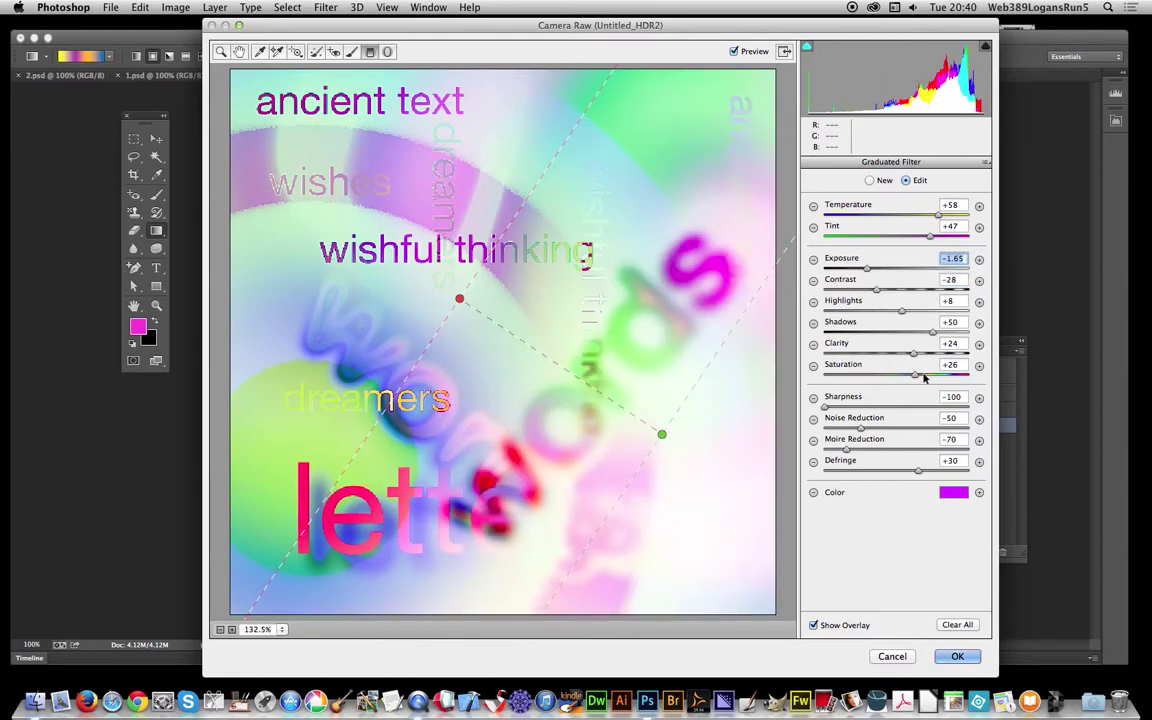
left_click_drag(920, 375, 960, 375)
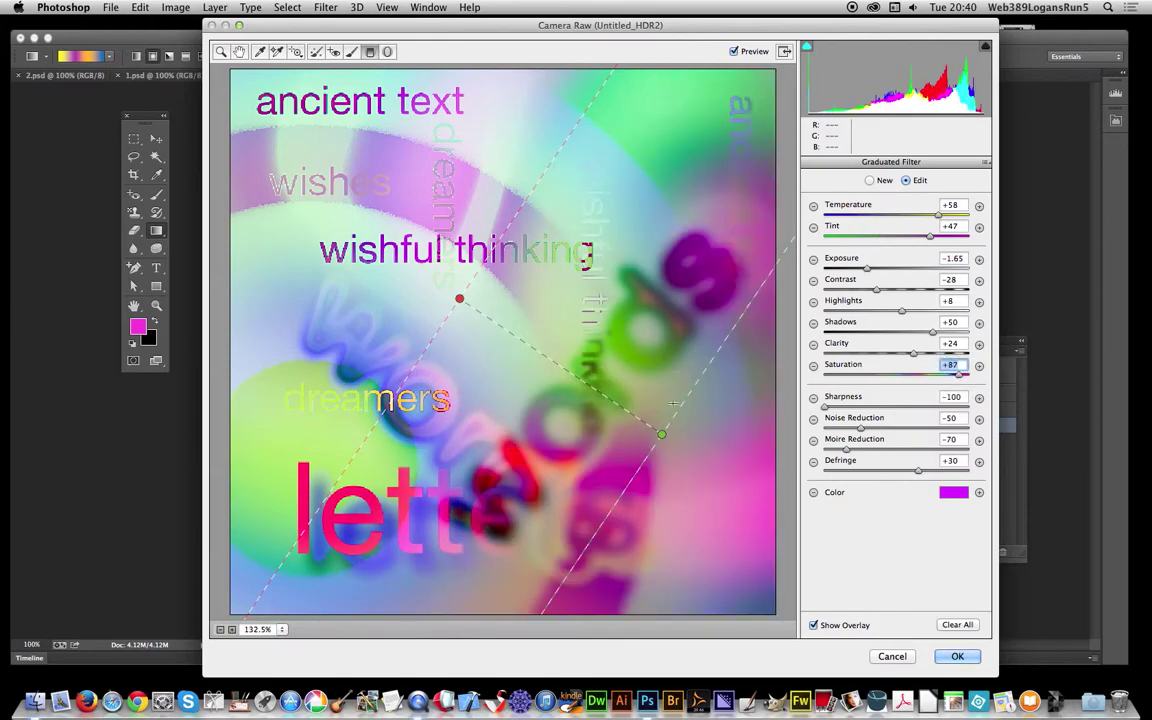
left_click_drag(917, 470, 893, 469)
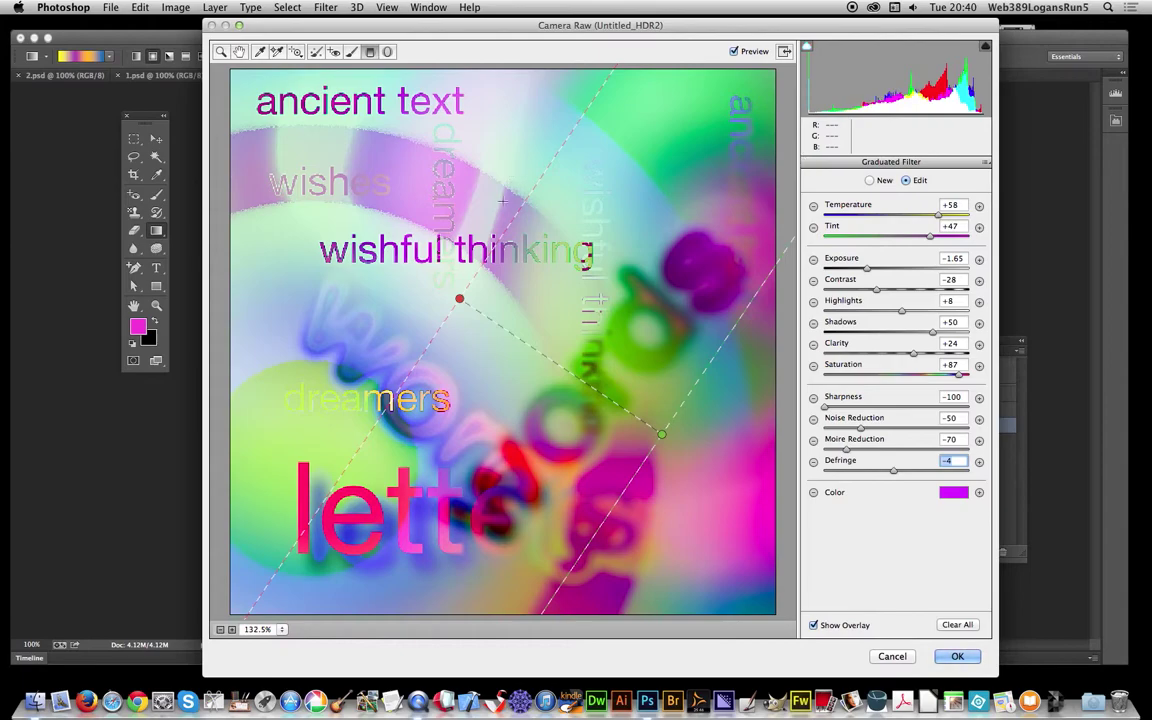
- Add a second graduated filter across the upper area with Temperature -21 and a green tint
left_click_drag(505, 195, 443, 418)
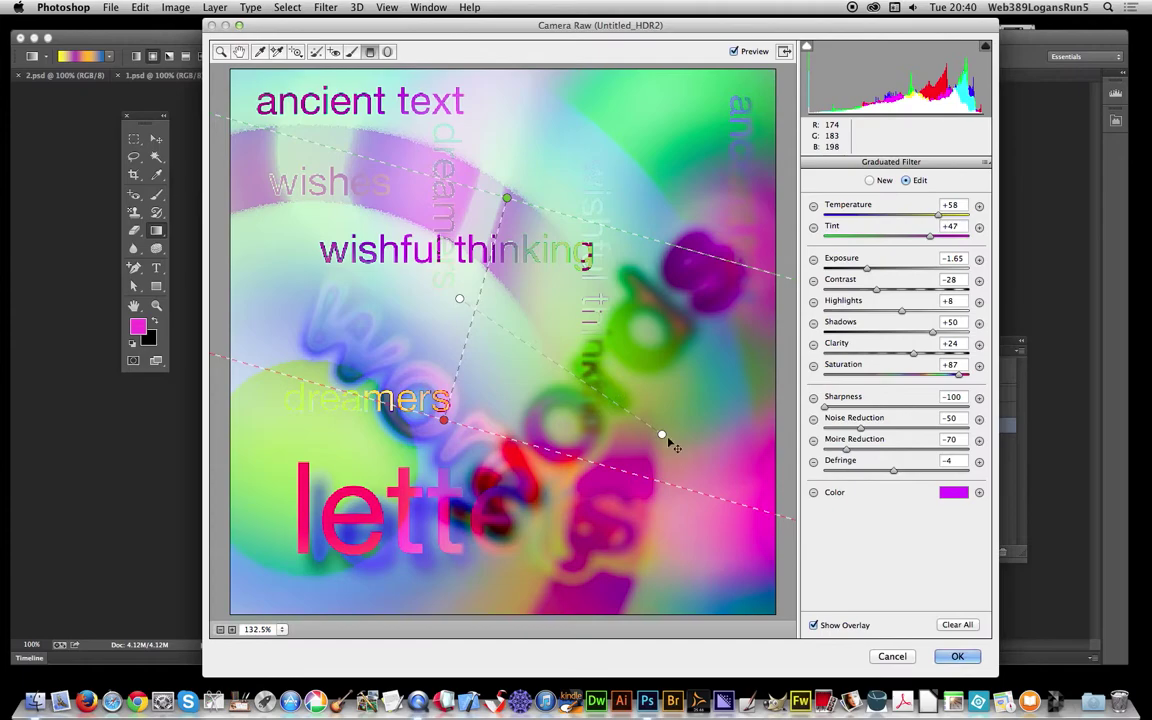
left_click(900, 215)
left_click_drag(900, 215, 882, 216)
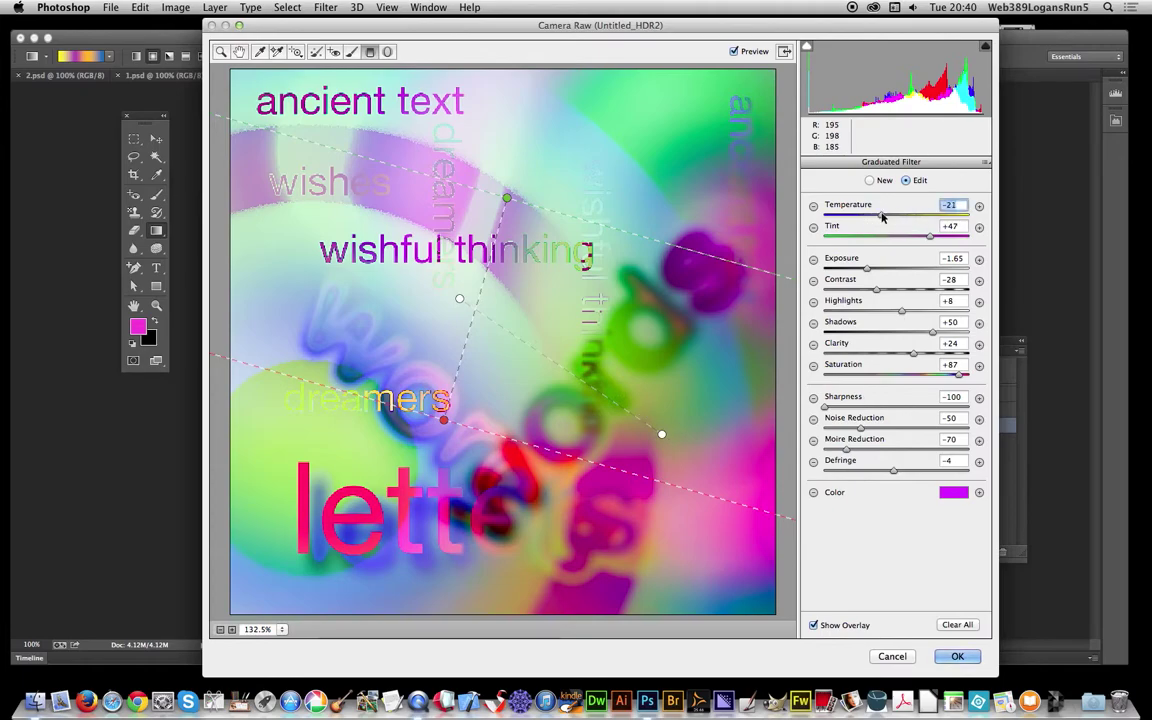
left_click(953, 492)
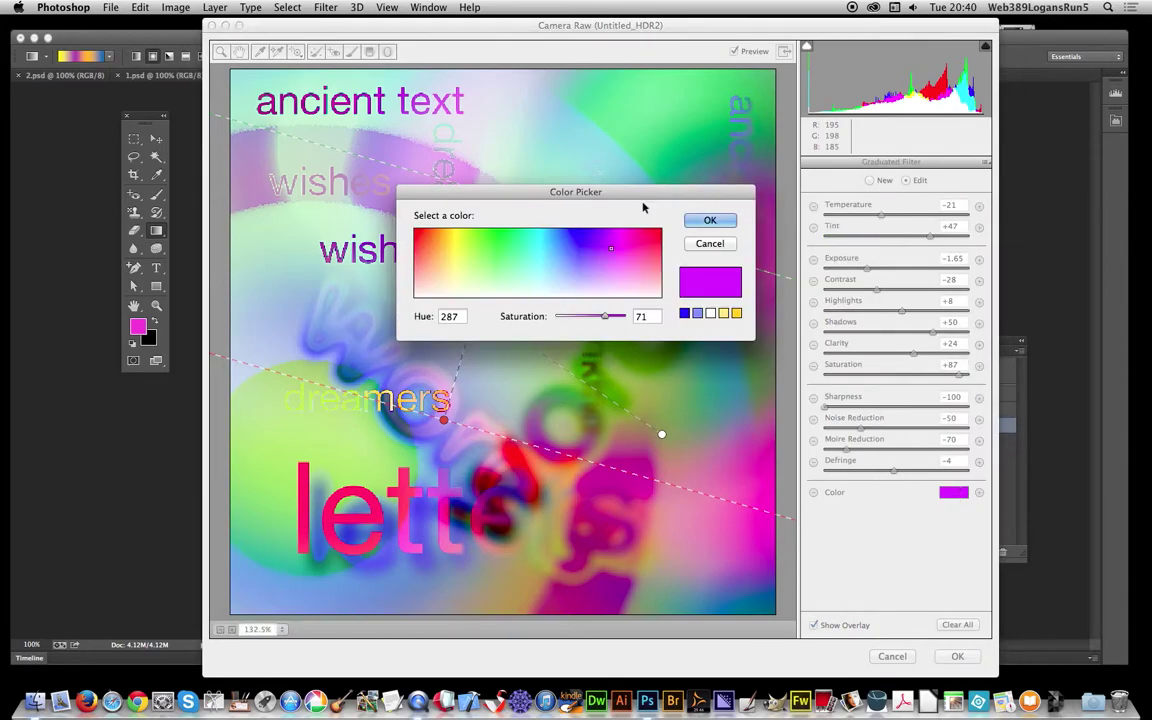
left_click(655, 238)
left_click_drag(655, 238, 506, 249)
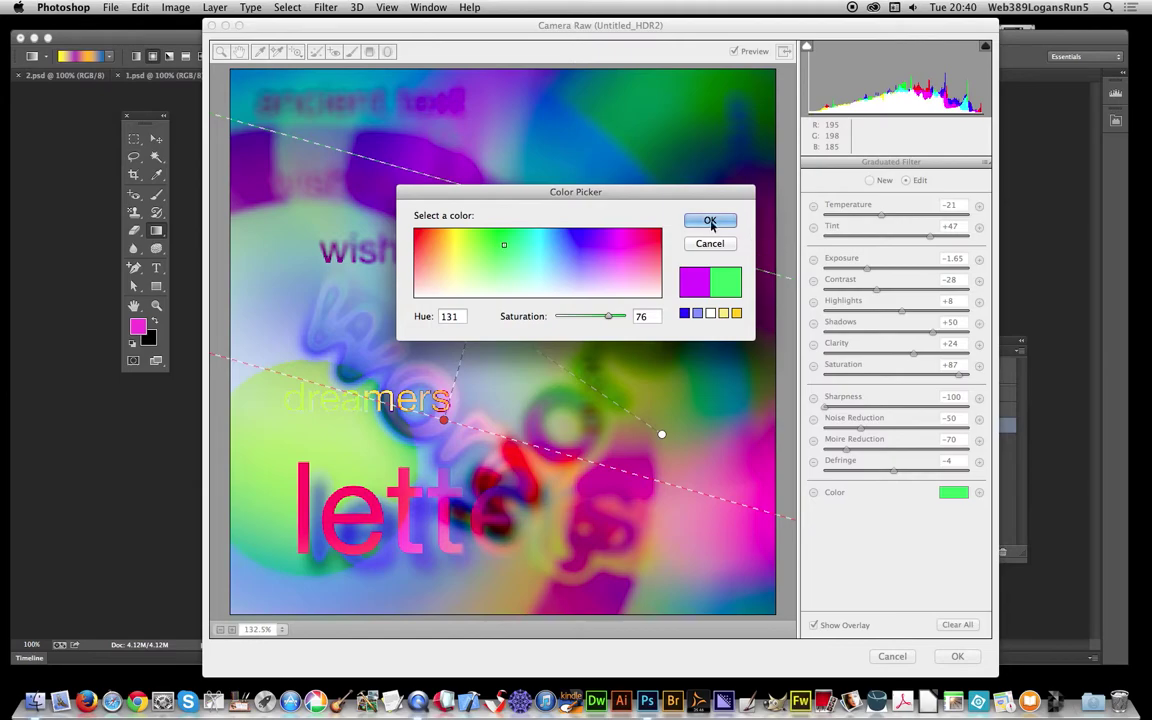
left_click(710, 221)
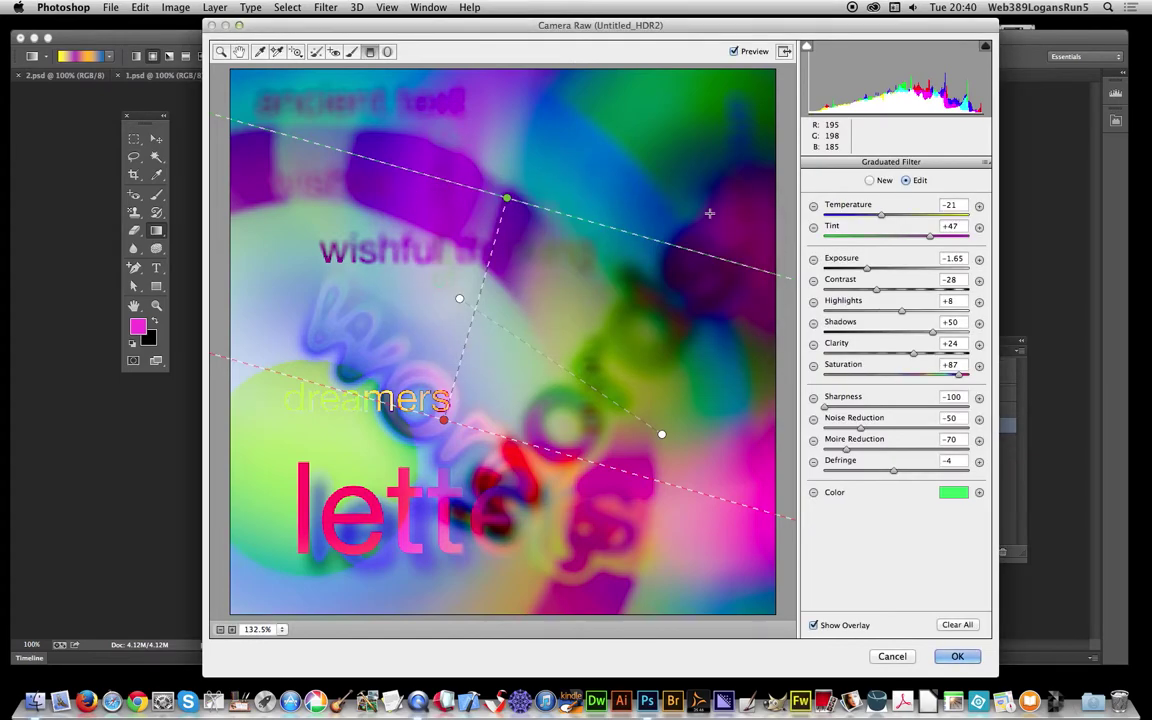
- Give it Exposure -2.50 and Saturation +11, add a third filter on the right, and apply
left_click(849, 266)
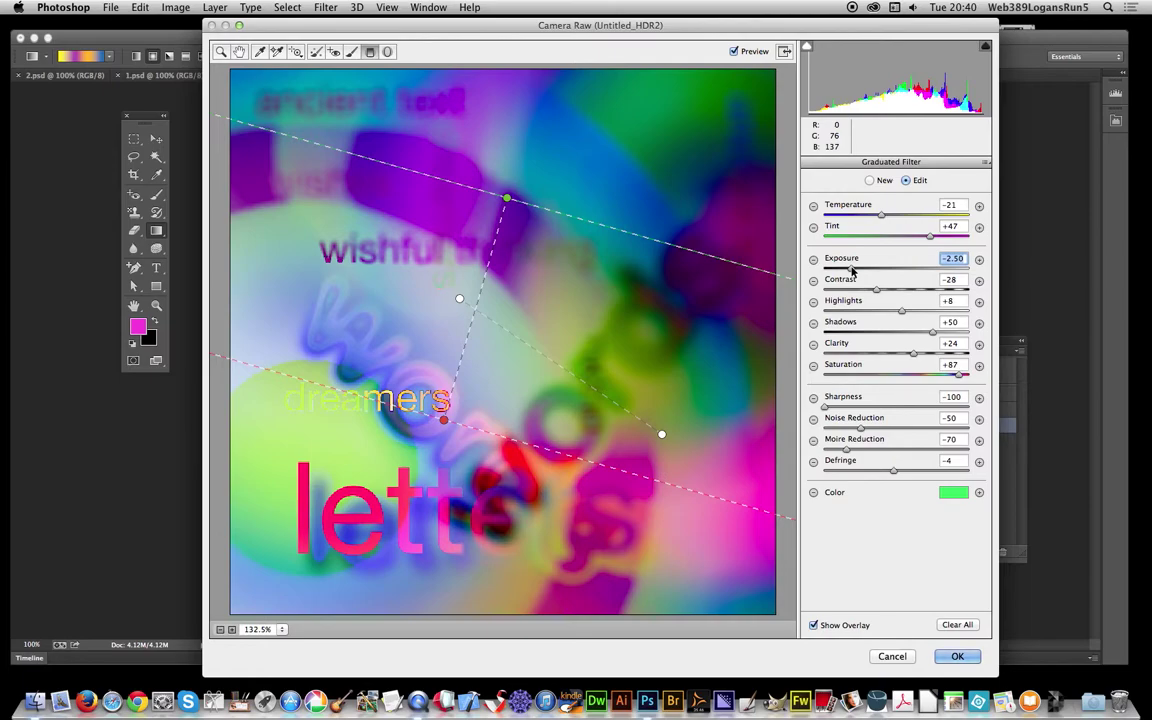
left_click_drag(940, 374, 910, 375)
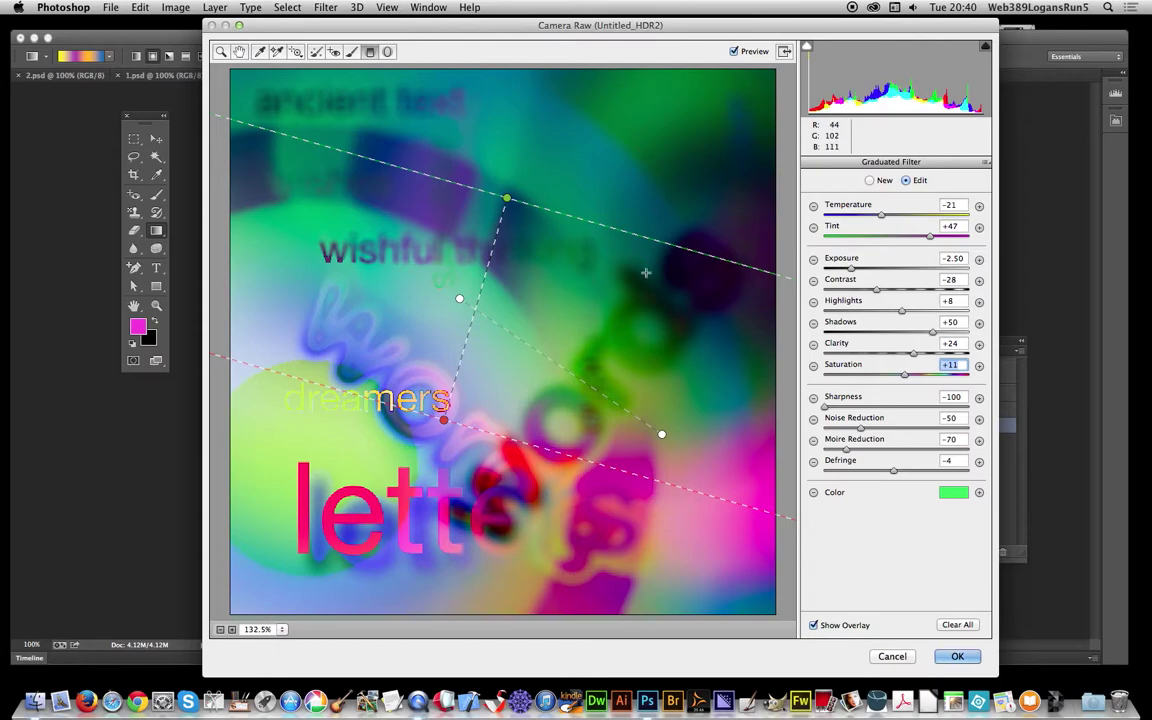
left_click_drag(693, 291, 587, 231)
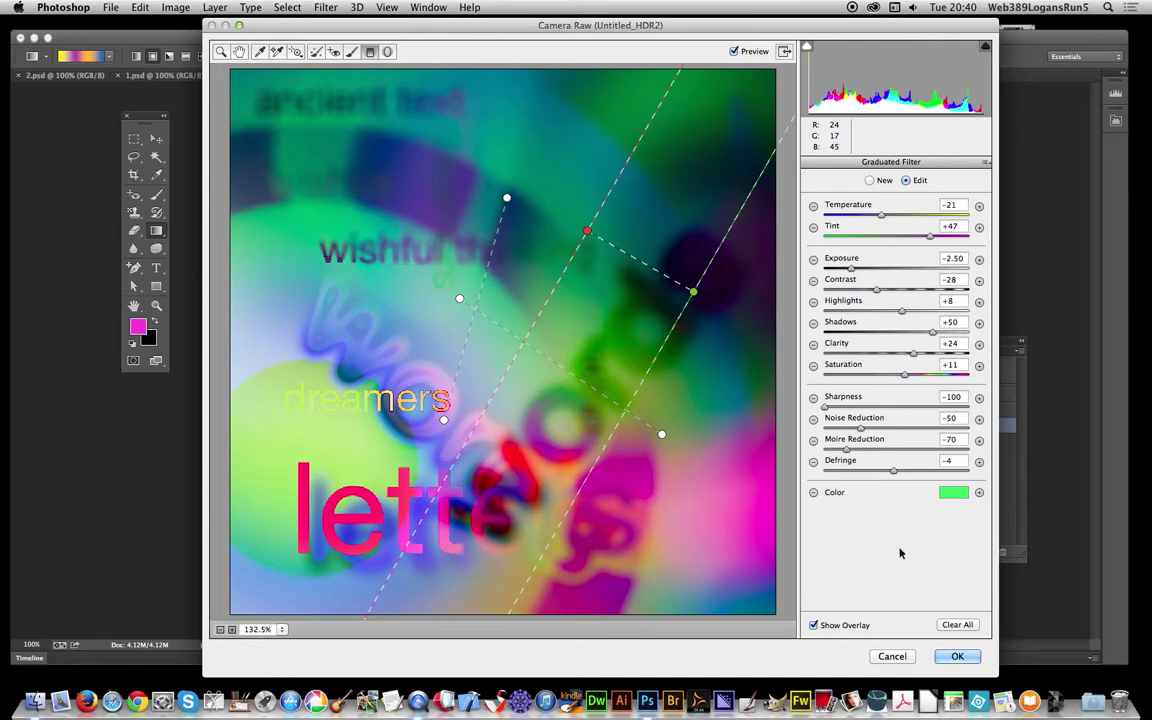
left_click(957, 656)
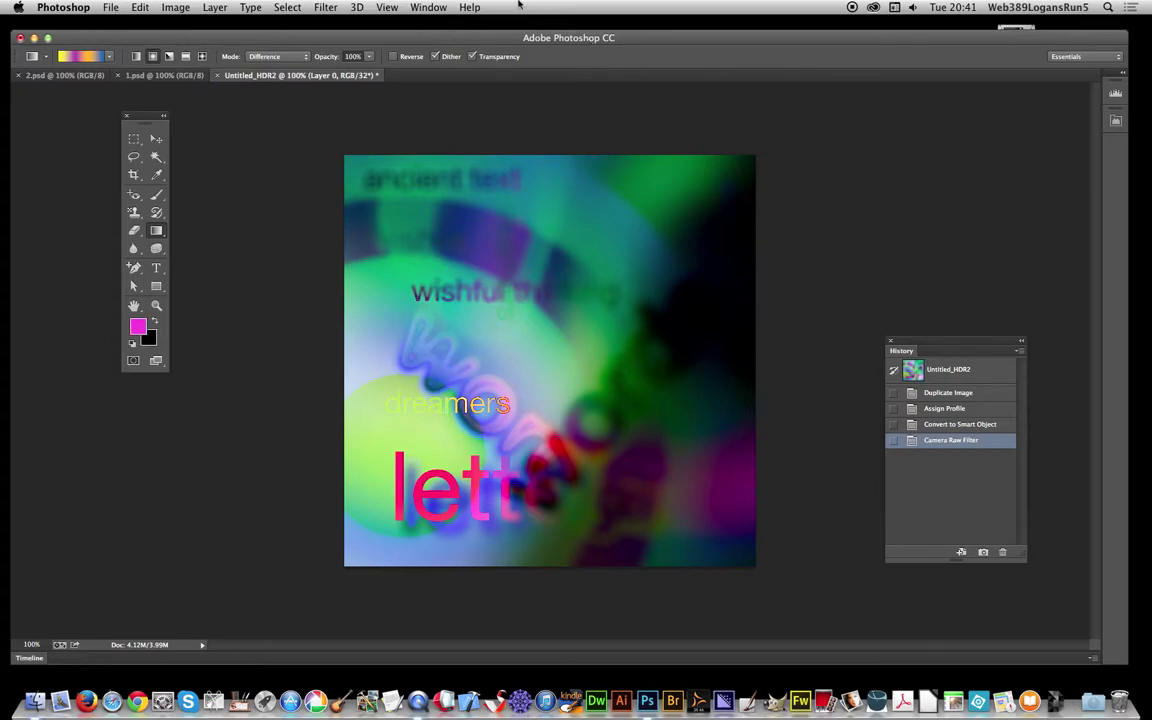
left_click(328, 10)
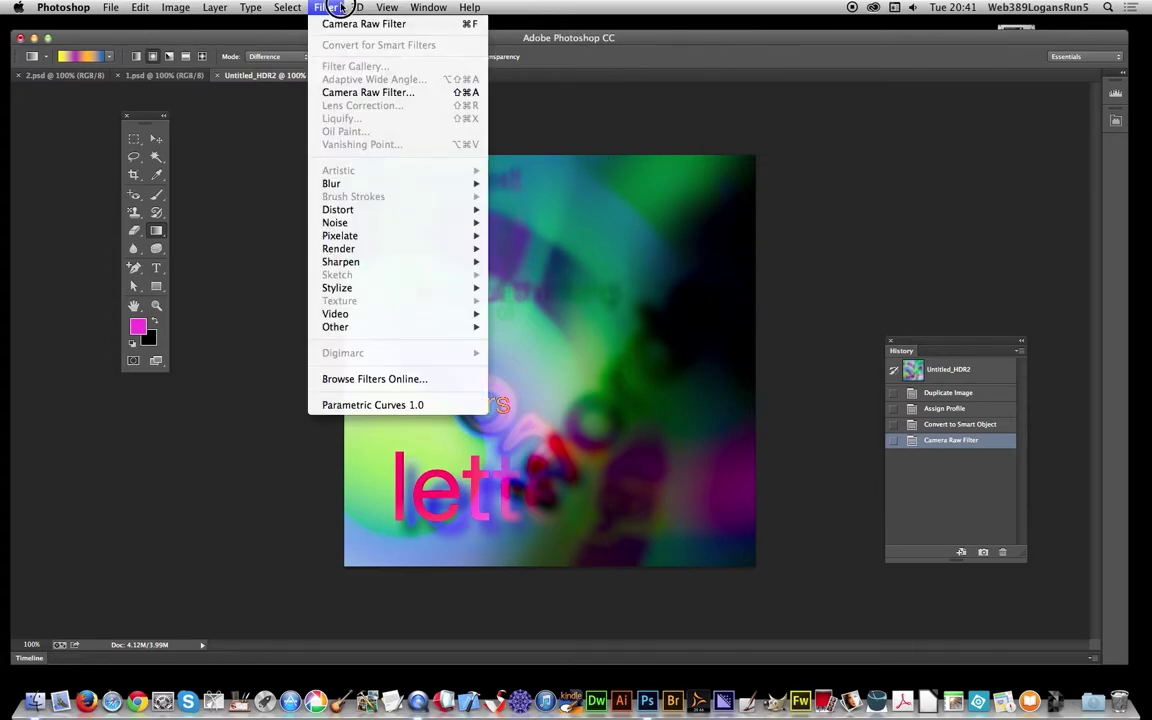
left_click(362, 94)
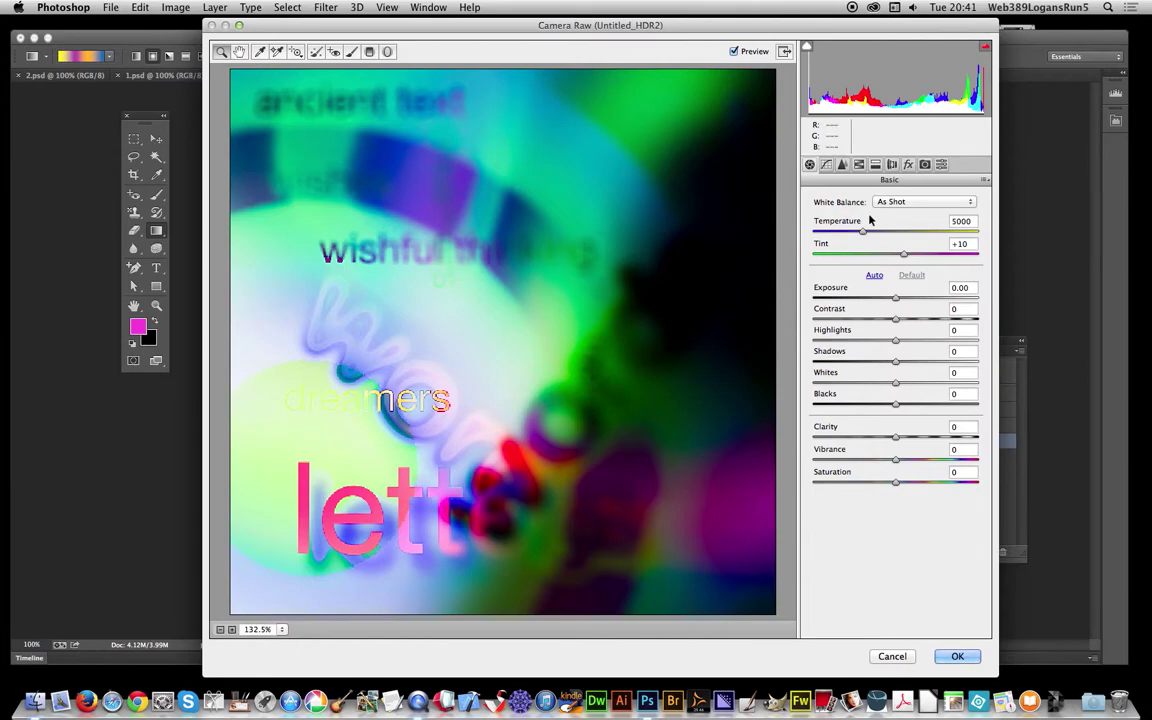
left_click(809, 165)
left_click_drag(890, 233, 912, 253)
mouse_move(895, 300)
left_mouse_down()
mouse_move(848, 301)
mouse_move(925, 300)
mouse_move(879, 300)
left_mouse_up()
left_click(908, 165)
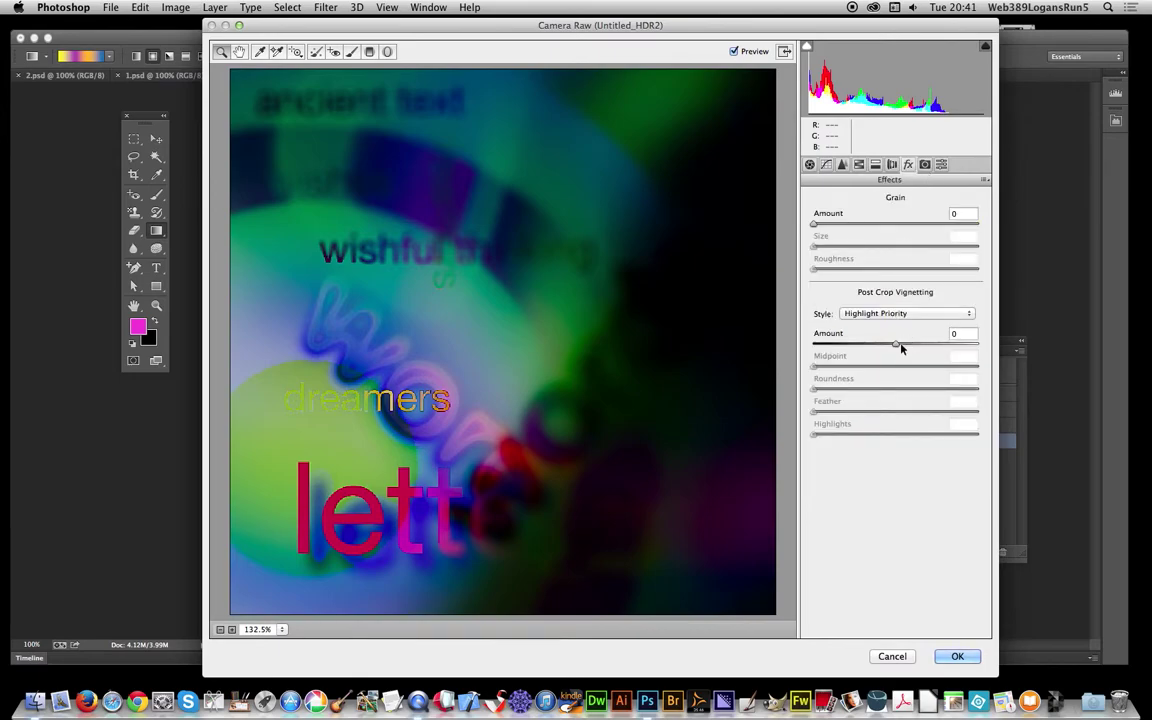
left_click_drag(900, 343, 825, 342)
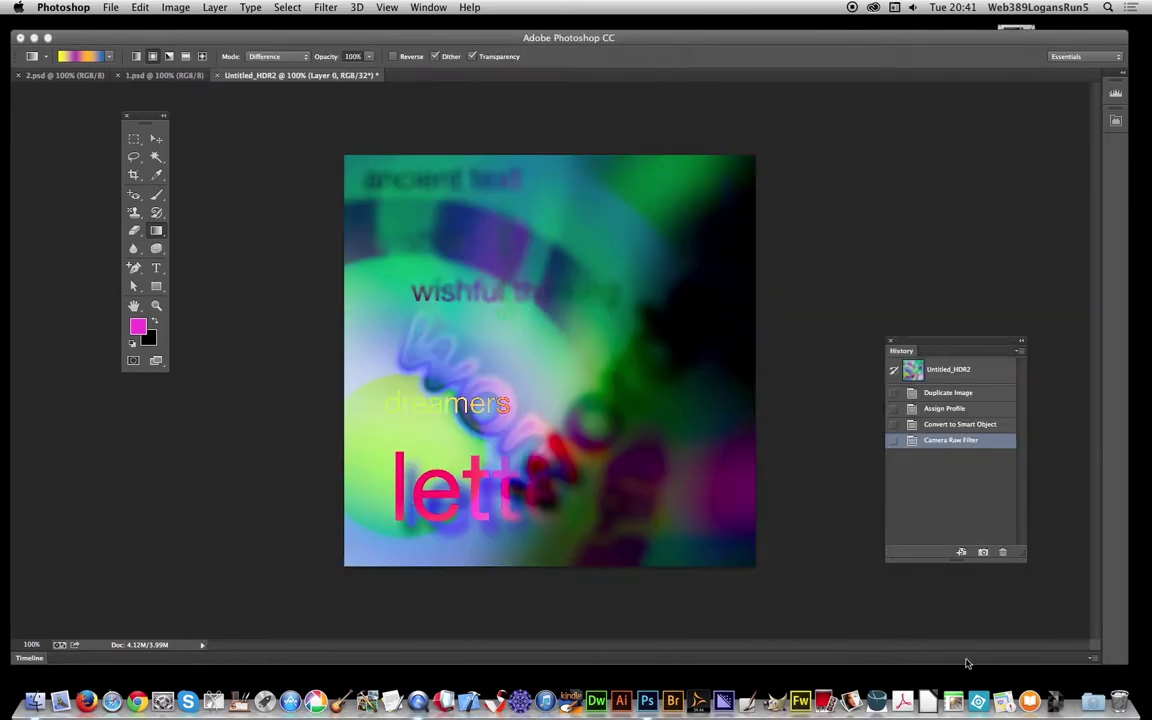